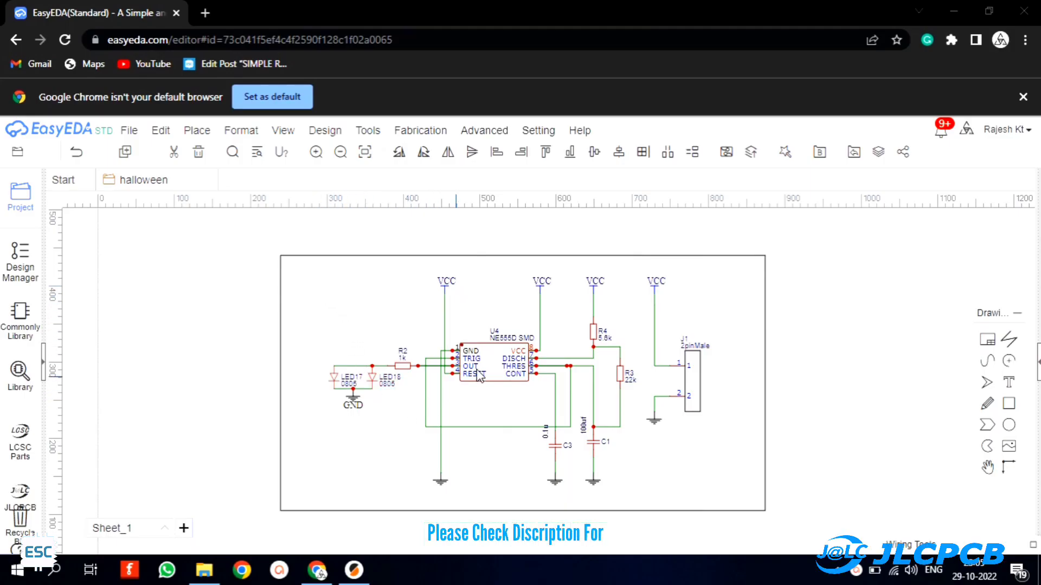
scroll(475, 369, up, 3)
scroll(495, 373, down, 1)
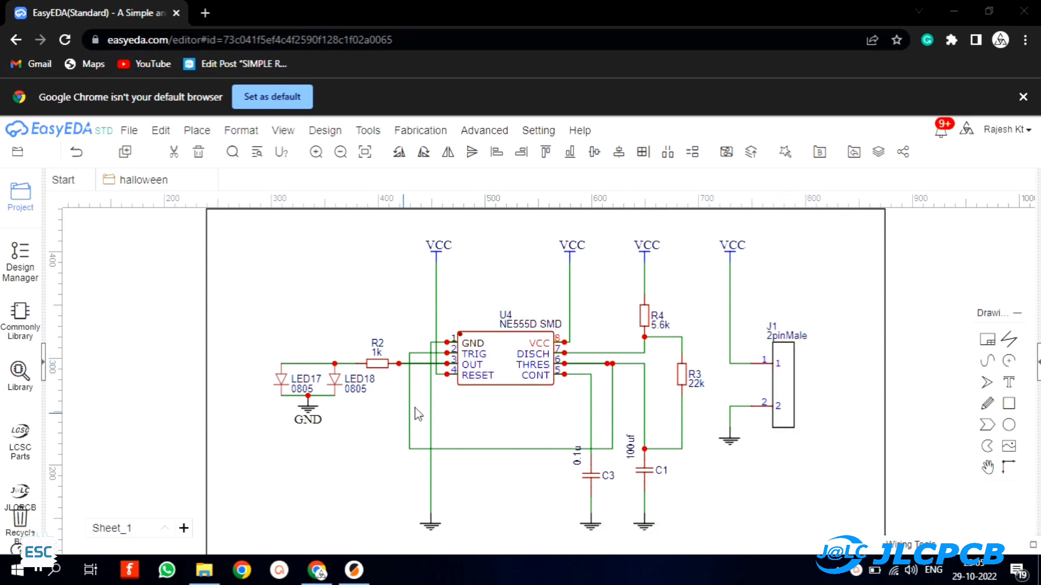
scroll(351, 383, up, 1)
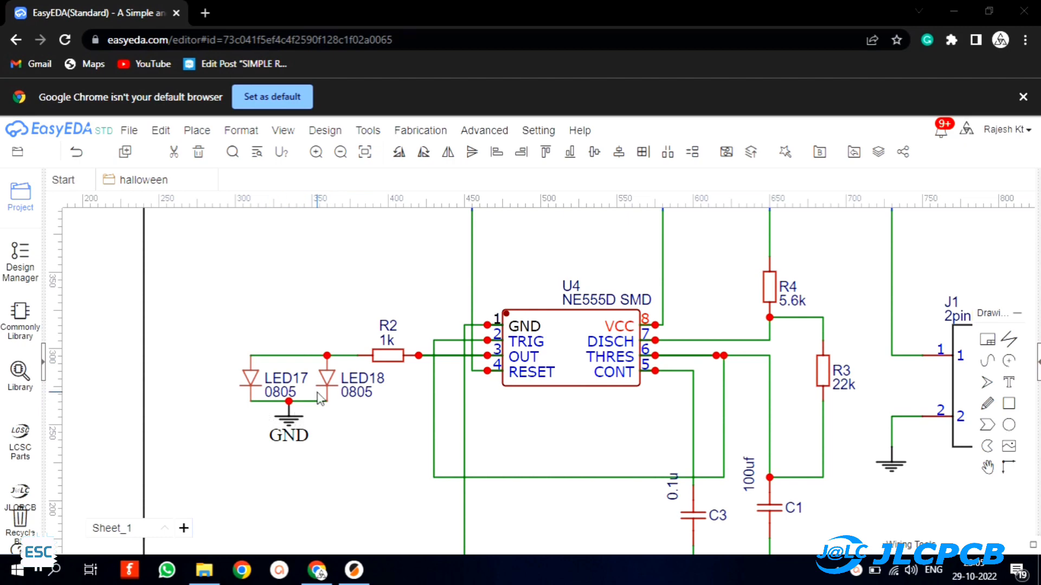
scroll(320, 398, down, 1)
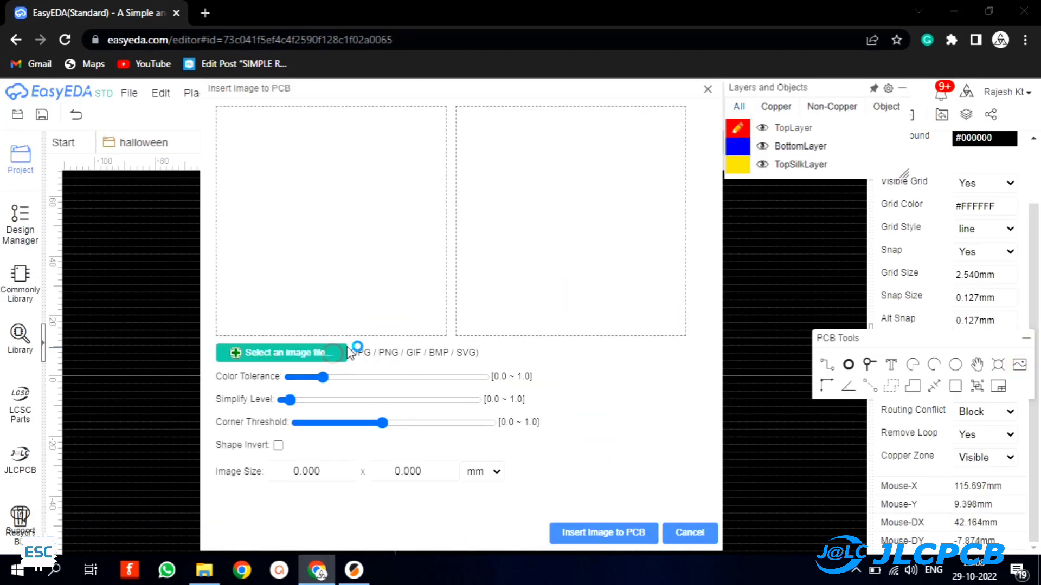
Step: Insert the pumpkin face image into the PCB at 30 mm wide and place it beside the components
double_click(299, 236)
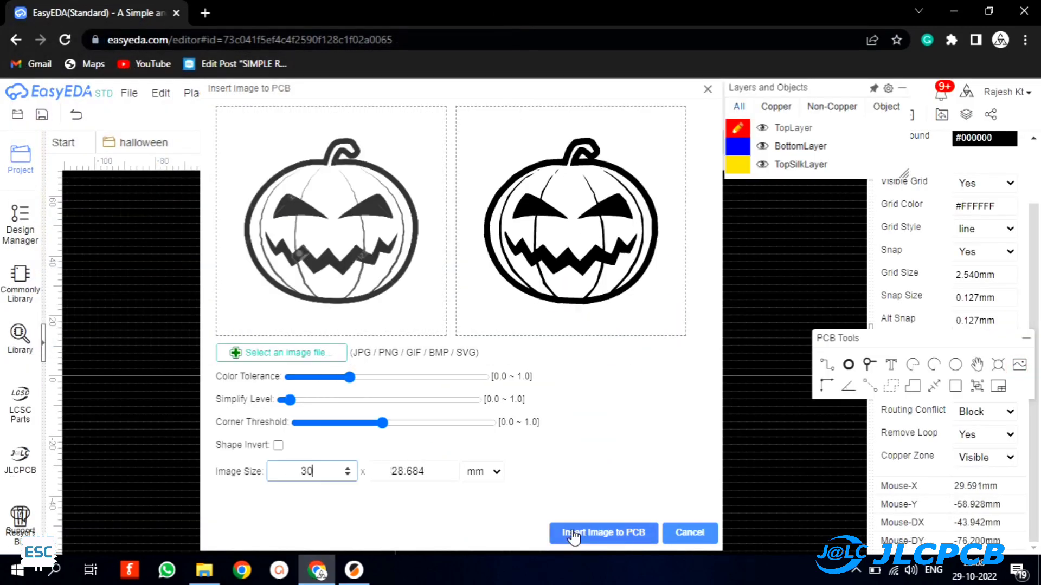
click(576, 533)
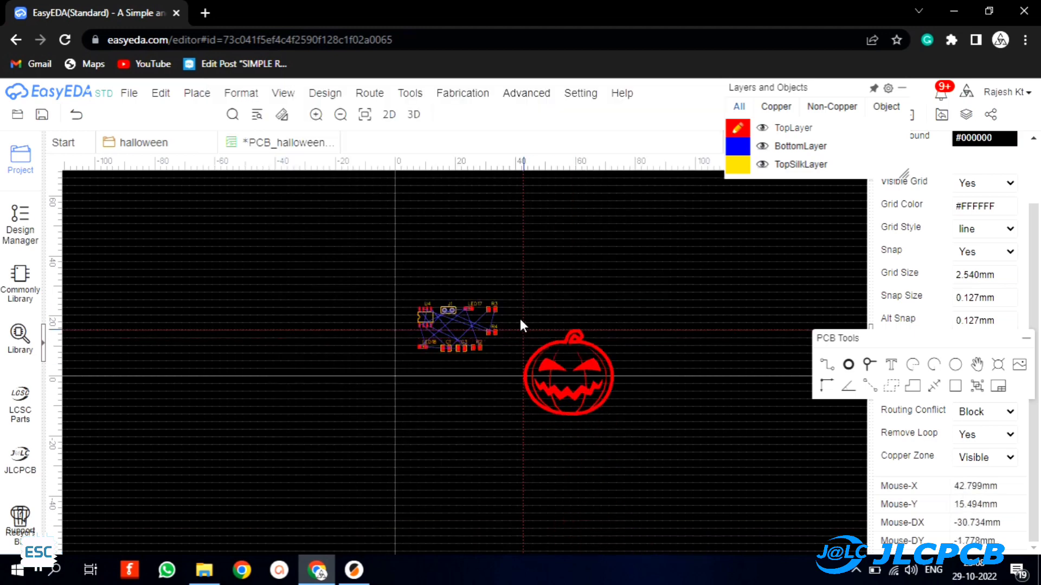
click(513, 284)
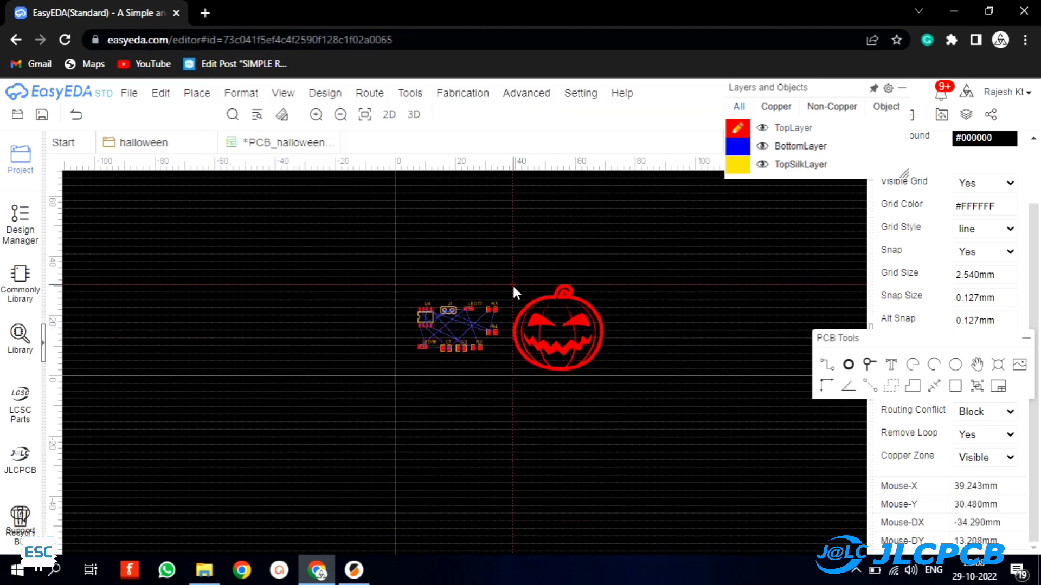
Step: Trace part of the board outline down the pumpkin's outer edge, starting near the stem
scroll(333, 358, up, 5)
click(333, 359)
click(332, 419)
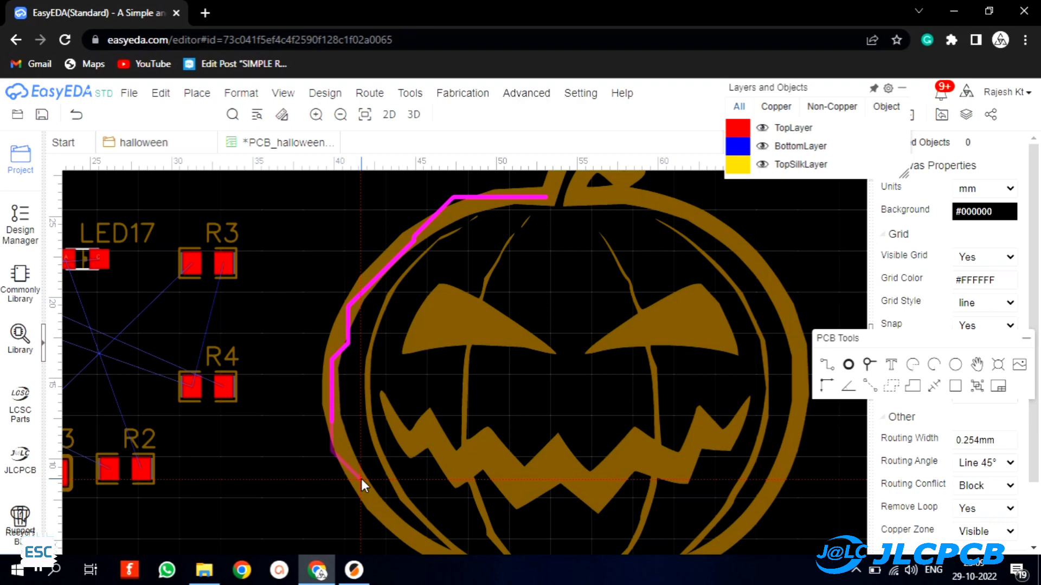
Step: Reshape the lower corner of the board outline track so it follows the curve of the pumpkin's edge
scroll(319, 428, up, 3)
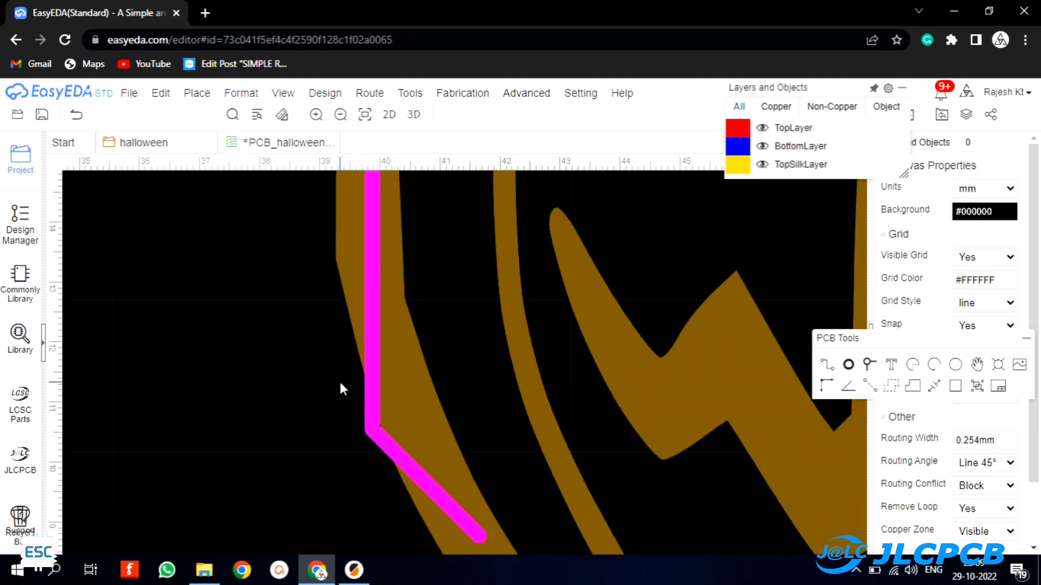
click(373, 431)
drag(373, 431, 385, 410)
click(411, 413)
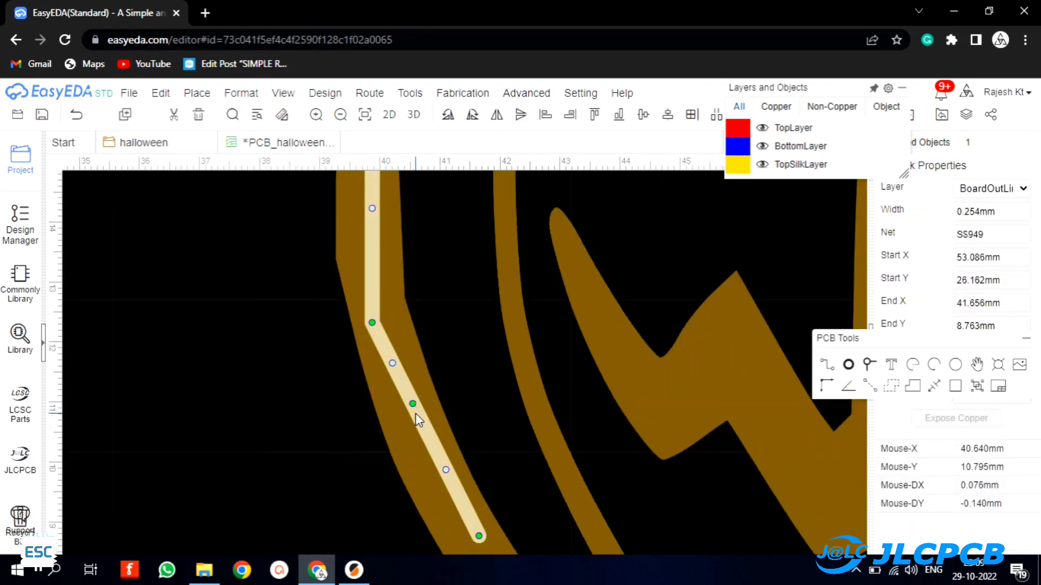
scroll(411, 429, down, 3)
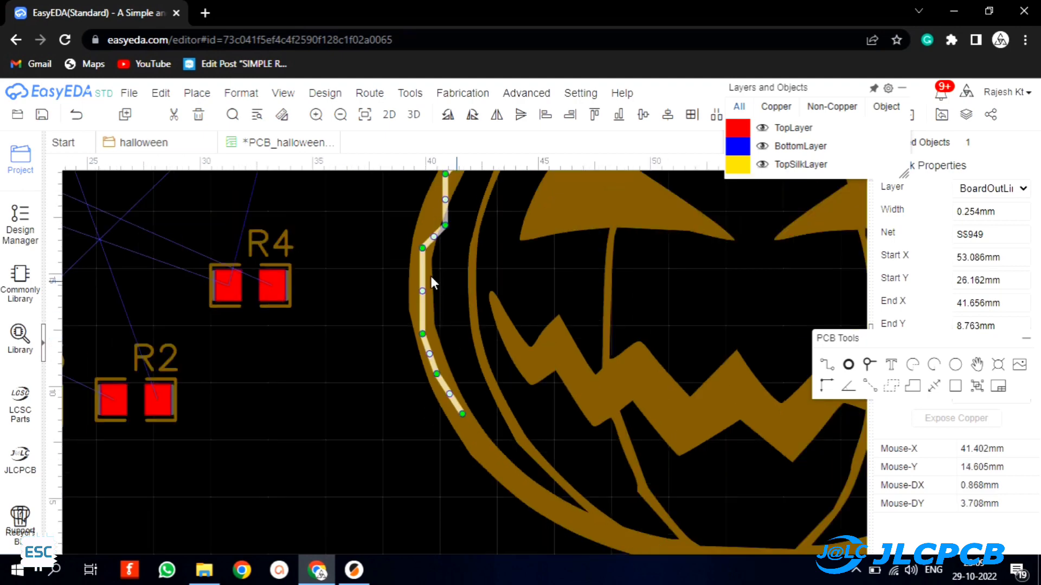
scroll(430, 275, up, 2)
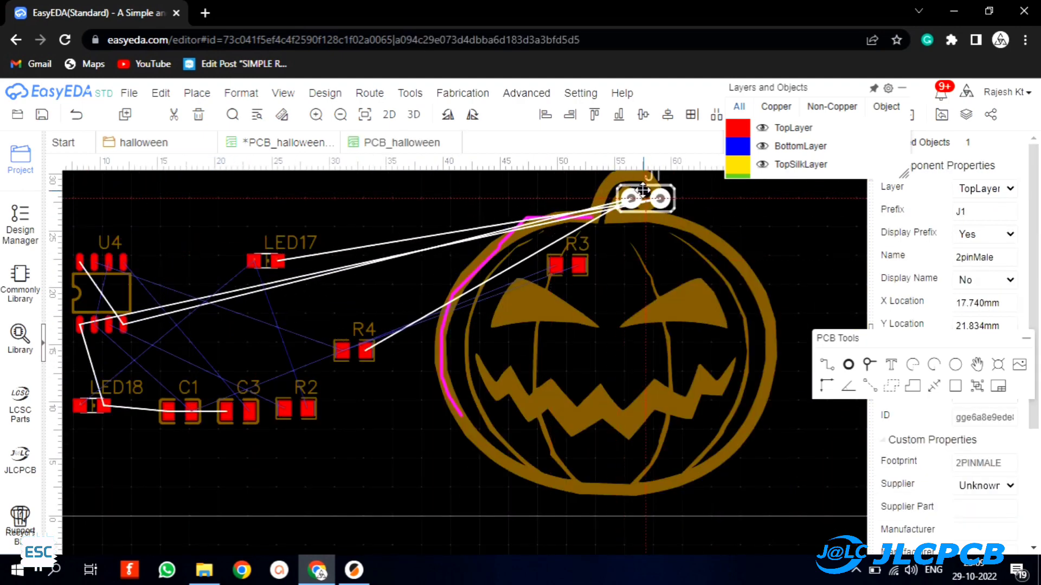
Step: Move connector J1 onto the pumpkin's stem, U4 to the middle of the face, and LED17 and LED18 into the eyes
drag(643, 189, 598, 190)
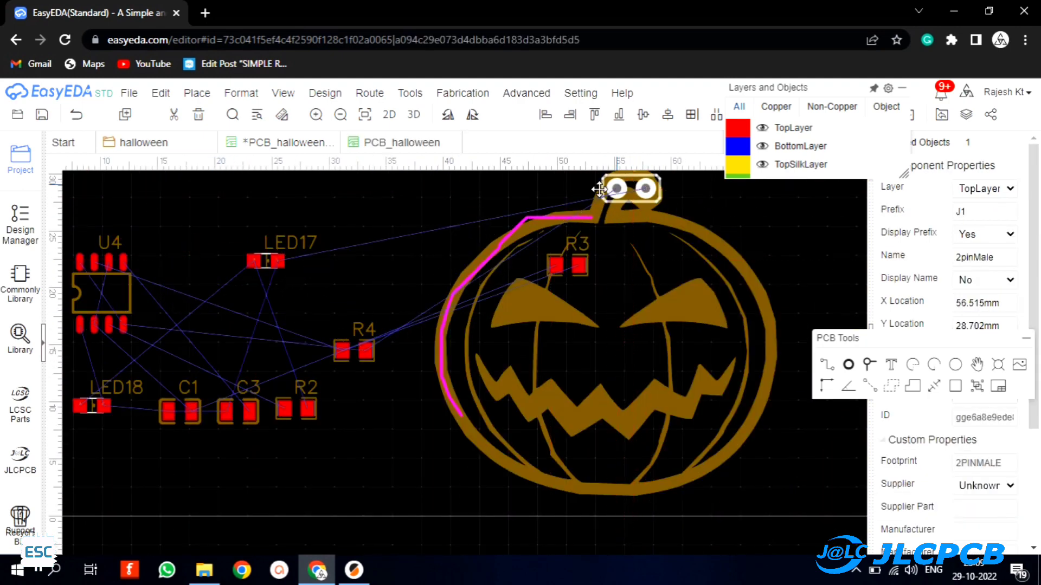
drag(120, 290, 629, 359)
drag(262, 263, 396, 289)
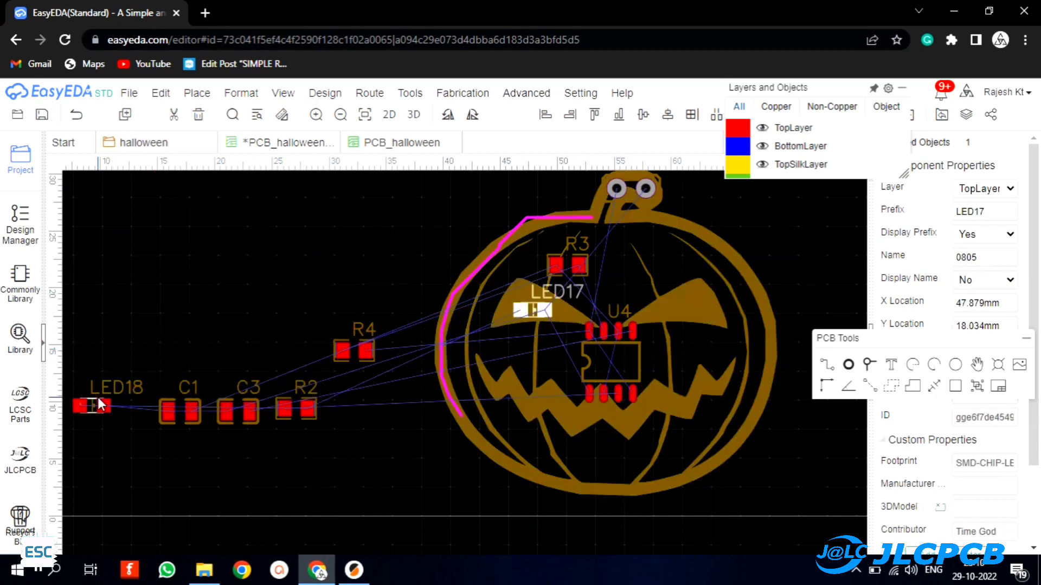
drag(100, 404, 294, 403)
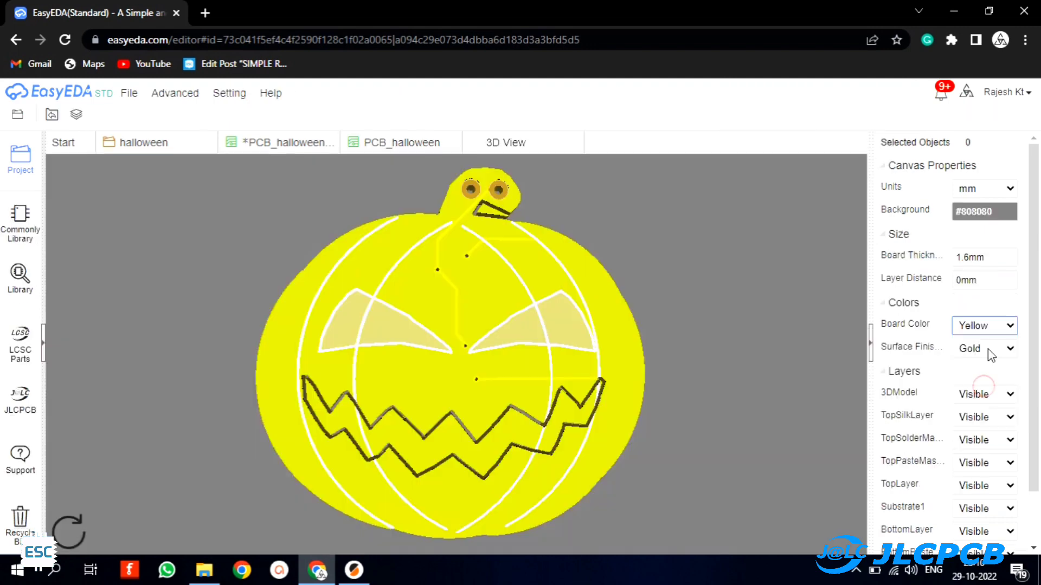
Step: Set the surface finish of the 3D board preview to Silver
click(986, 349)
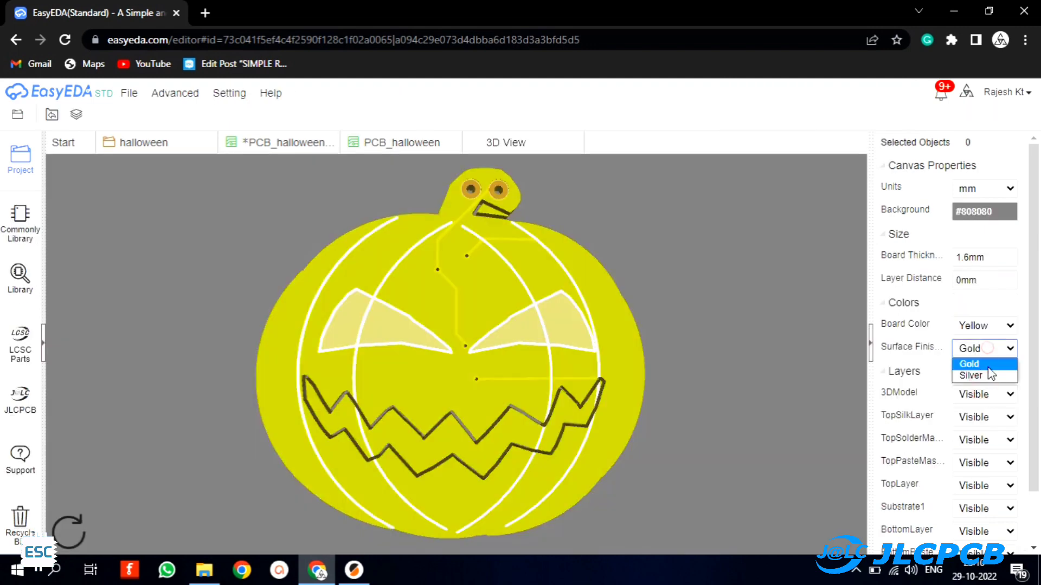
click(970, 375)
drag(167, 391, 450, 382)
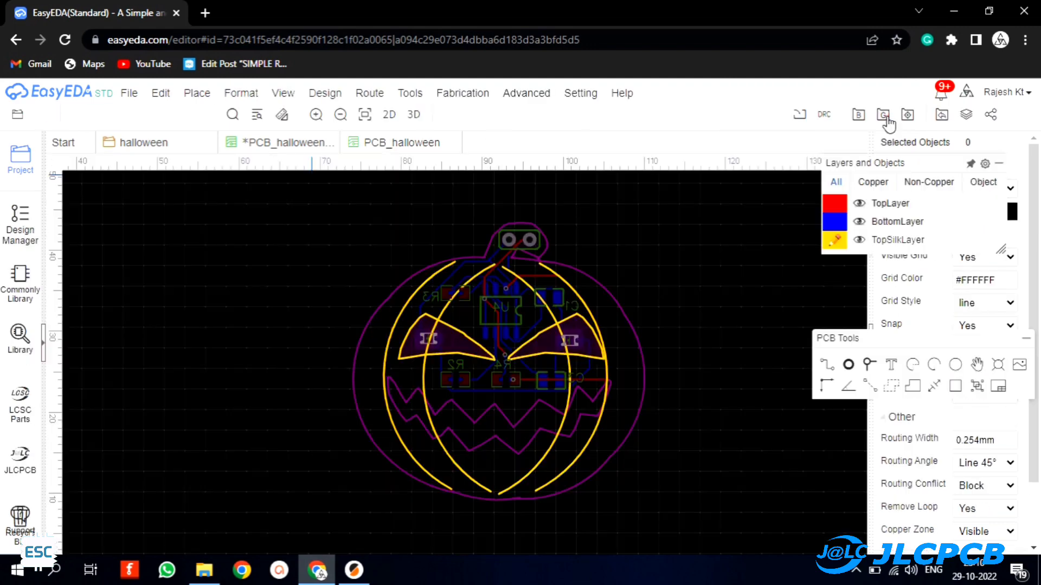
Step: Generate the Gerber fabrication files for the PCB without running the design rule check
click(884, 114)
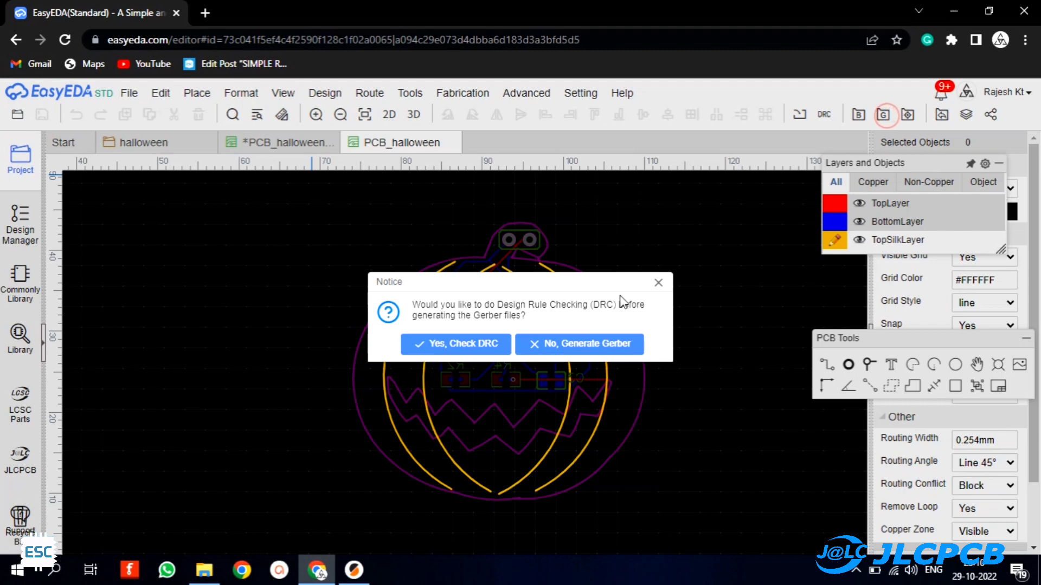
click(564, 345)
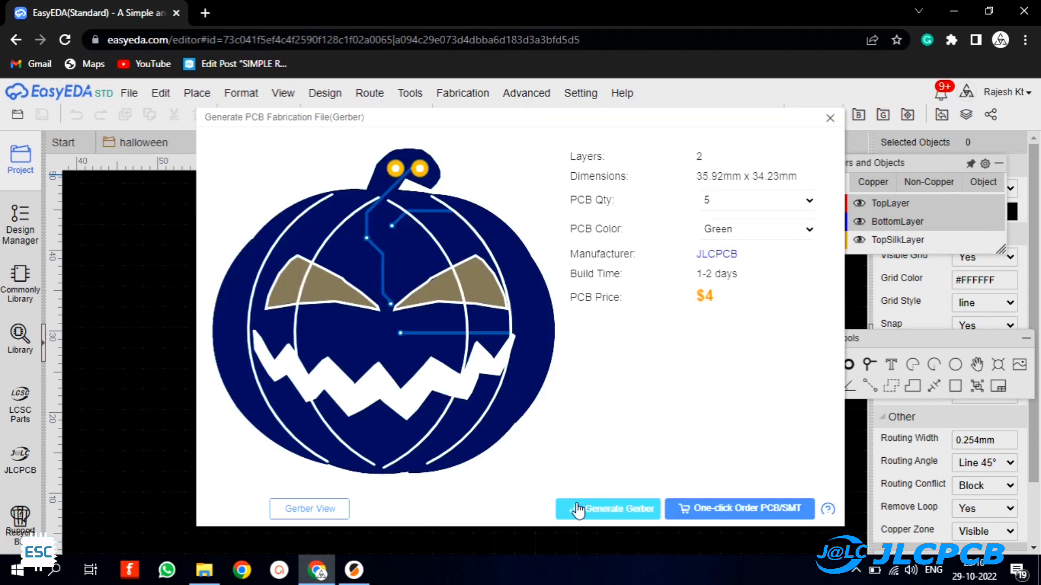
click(578, 510)
click(205, 12)
text(www.jlcpcb.com)
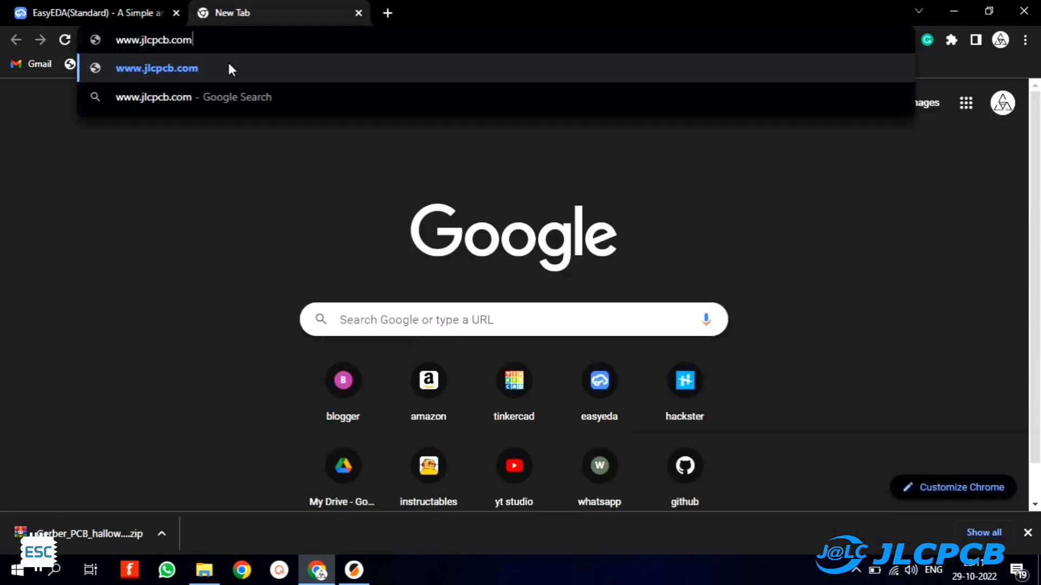
click(228, 68)
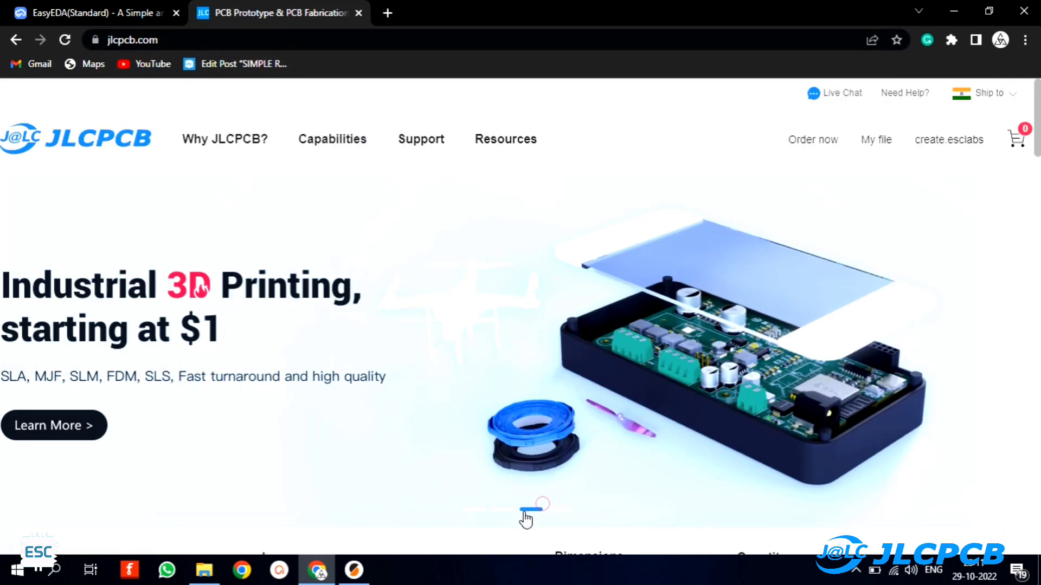
mouse_move(509, 511)
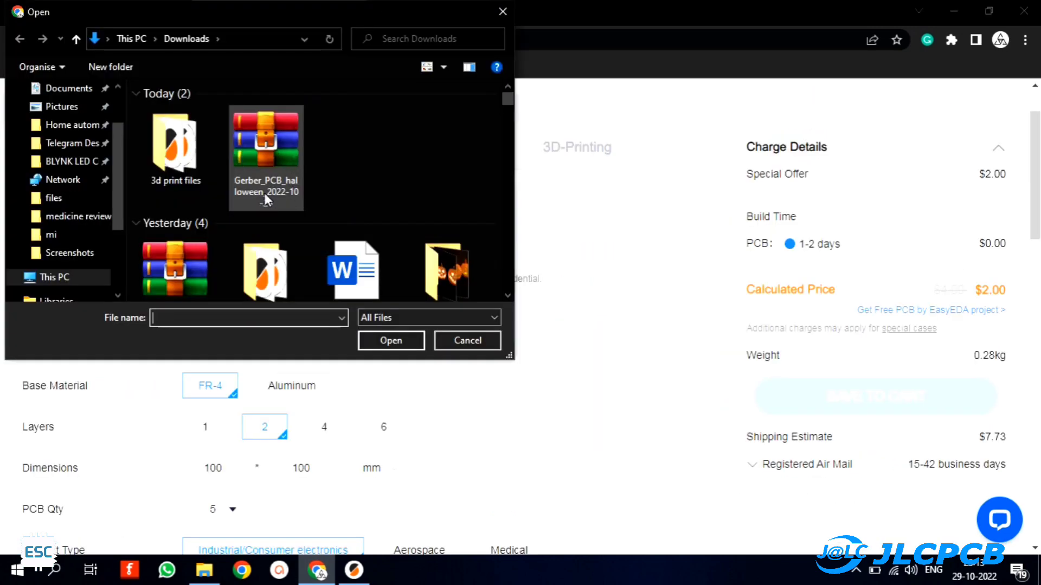
double_click(264, 193)
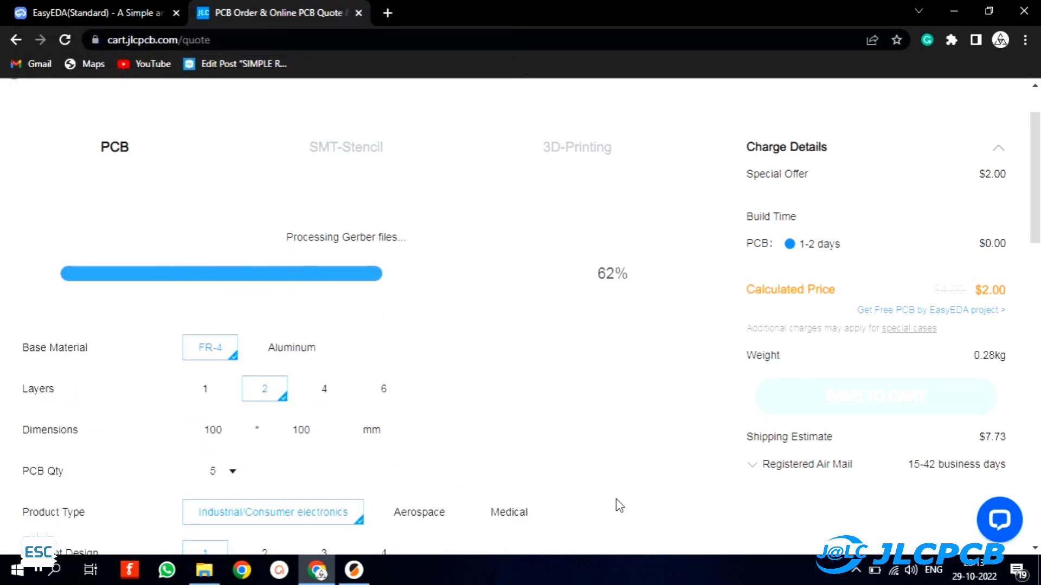
Step: Choose Industrial/Consumer electronics as the product type and Yellow as the PCB color
scroll(233, 374, down, 5)
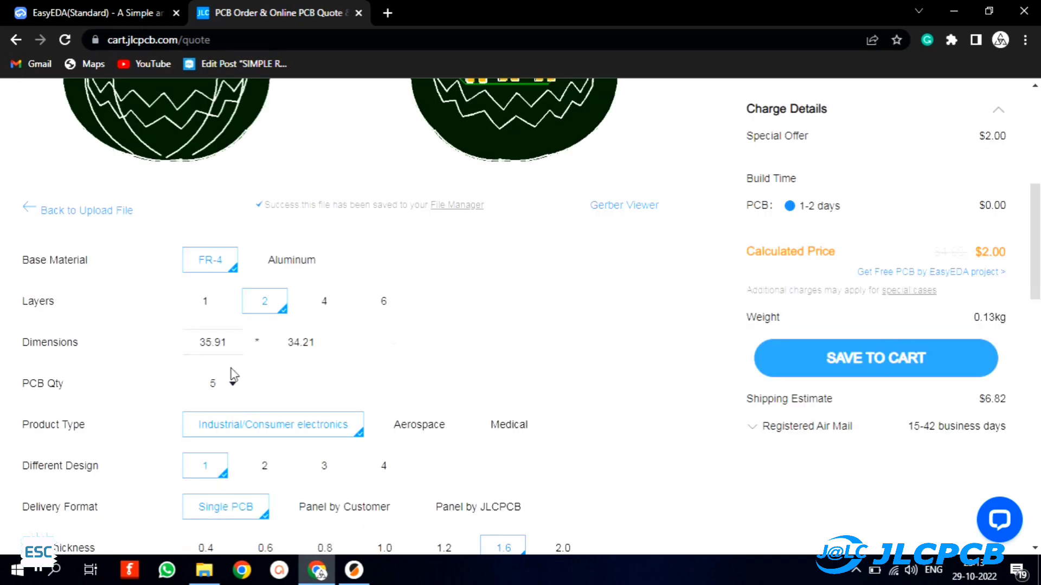
click(242, 422)
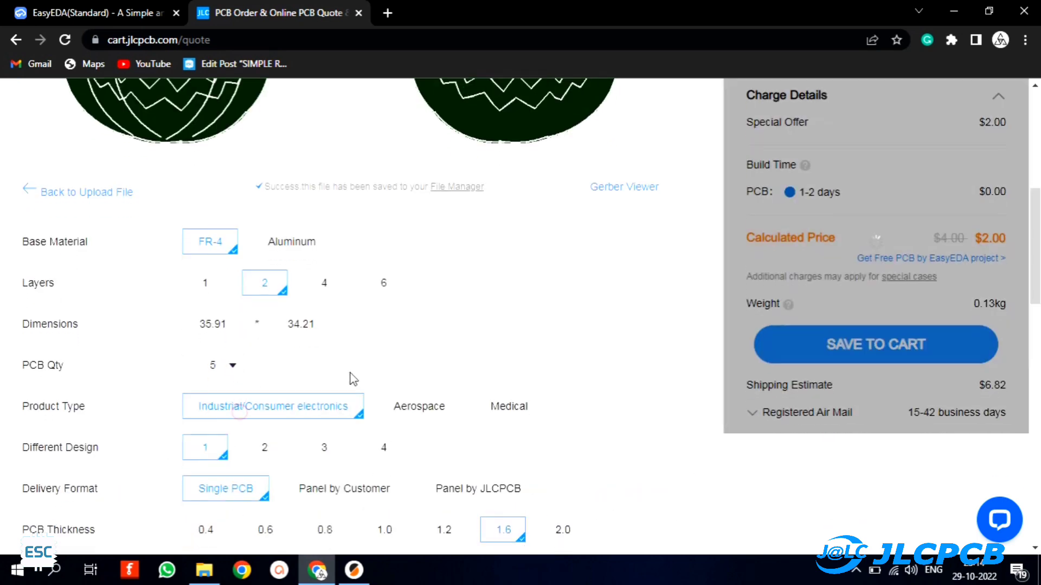
scroll(354, 377, down, 5)
click(455, 285)
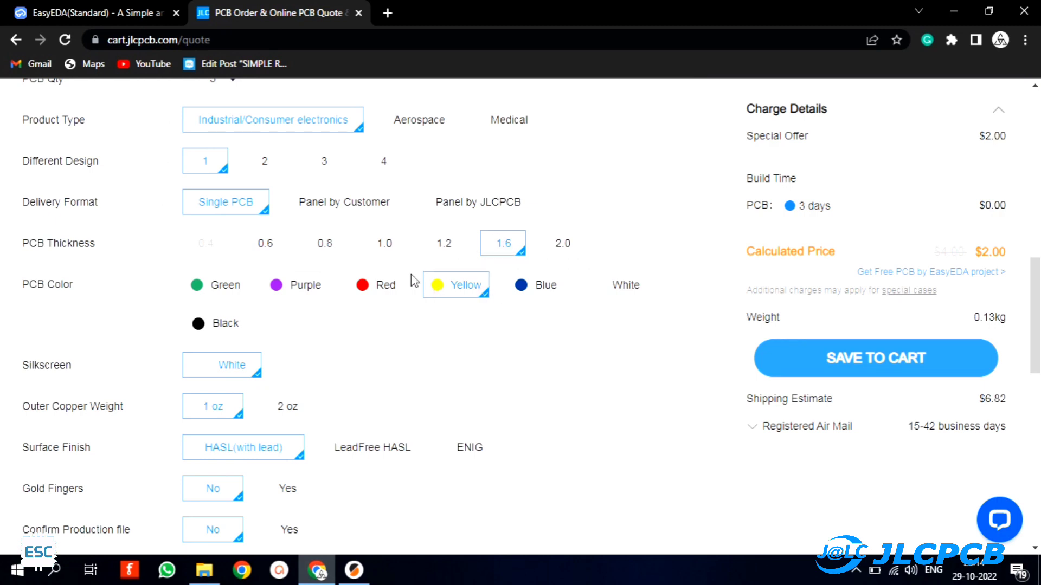
Step: Select DHL Express Worldwide as the shipping method for the PCB order
scroll(222, 179, up, 2)
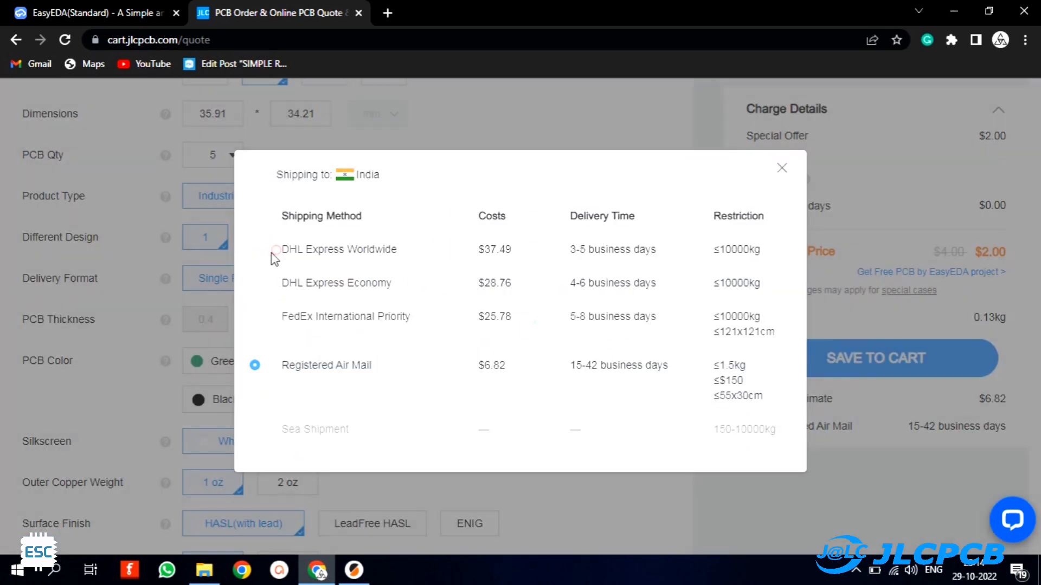
click(256, 248)
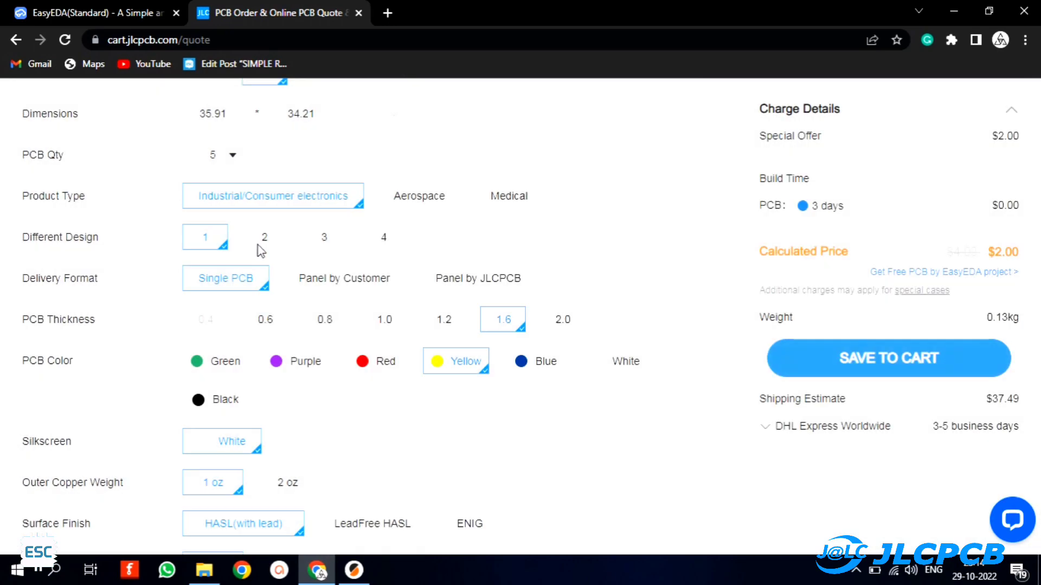